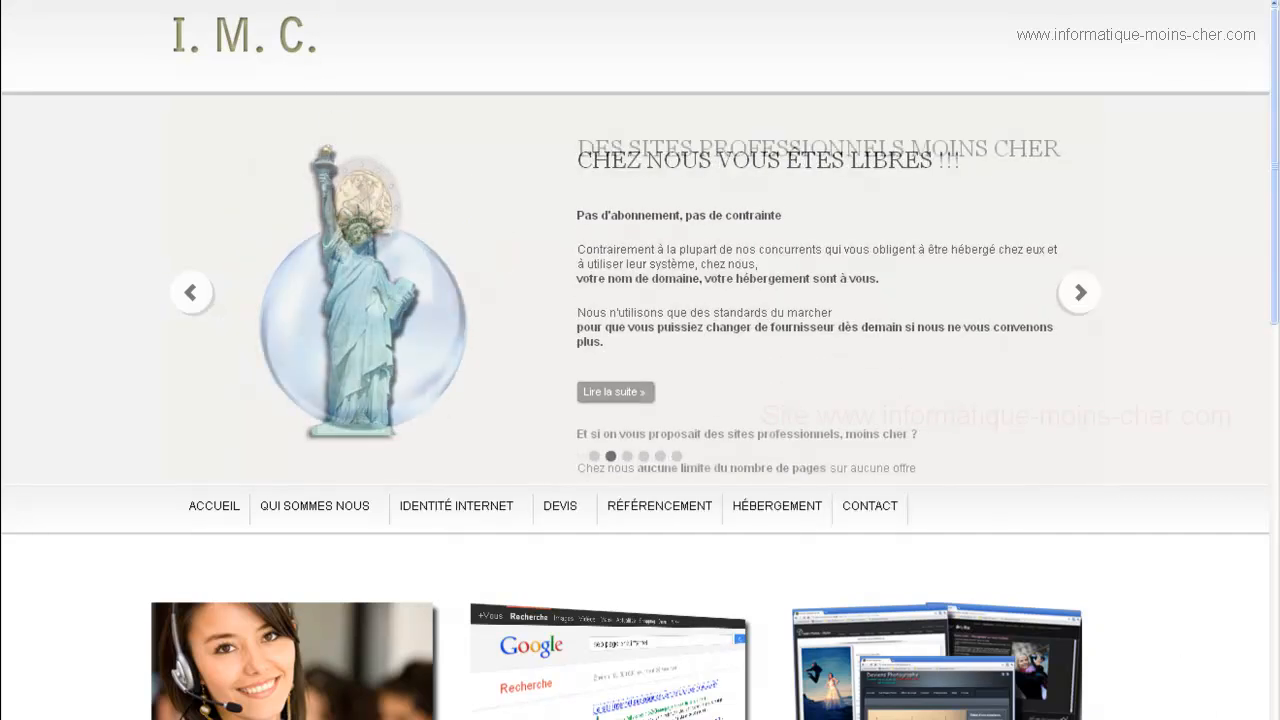
Browse the demo site's Qui sommes nous section, review the Nos Formations page from end to end, and return to the home page
mouse_move(352, 518)
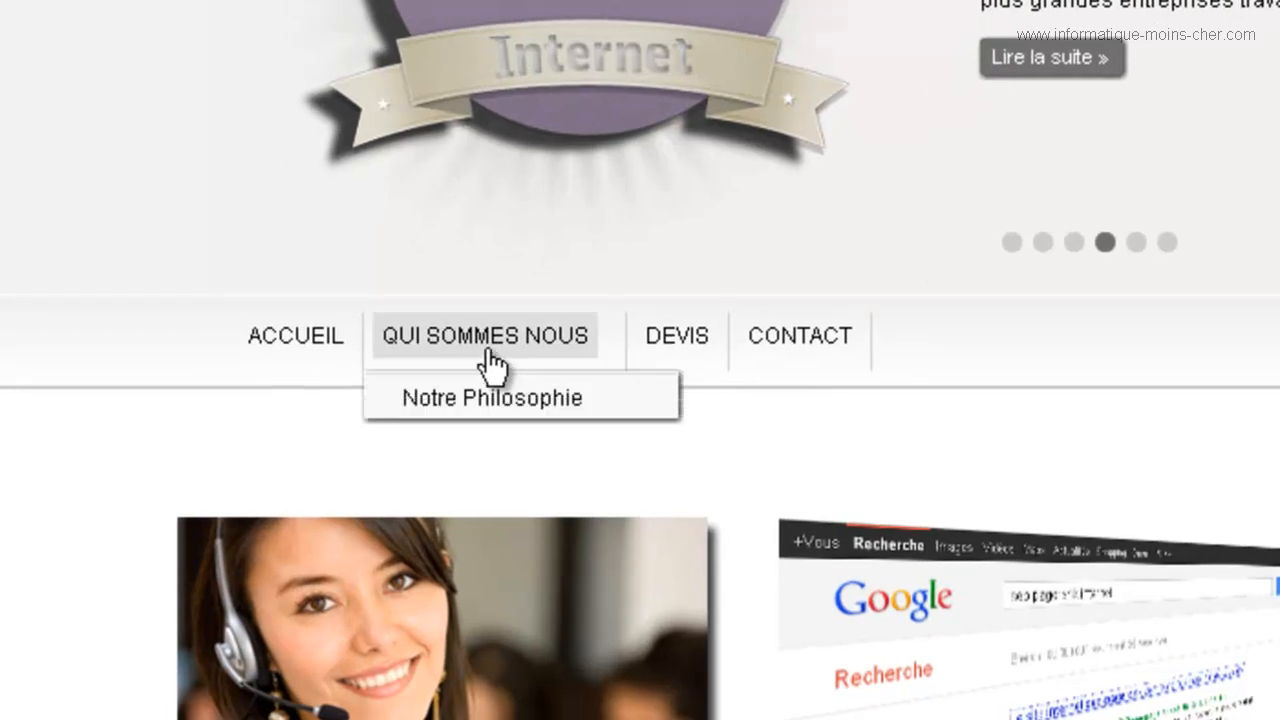
mouse_move(432, 340)
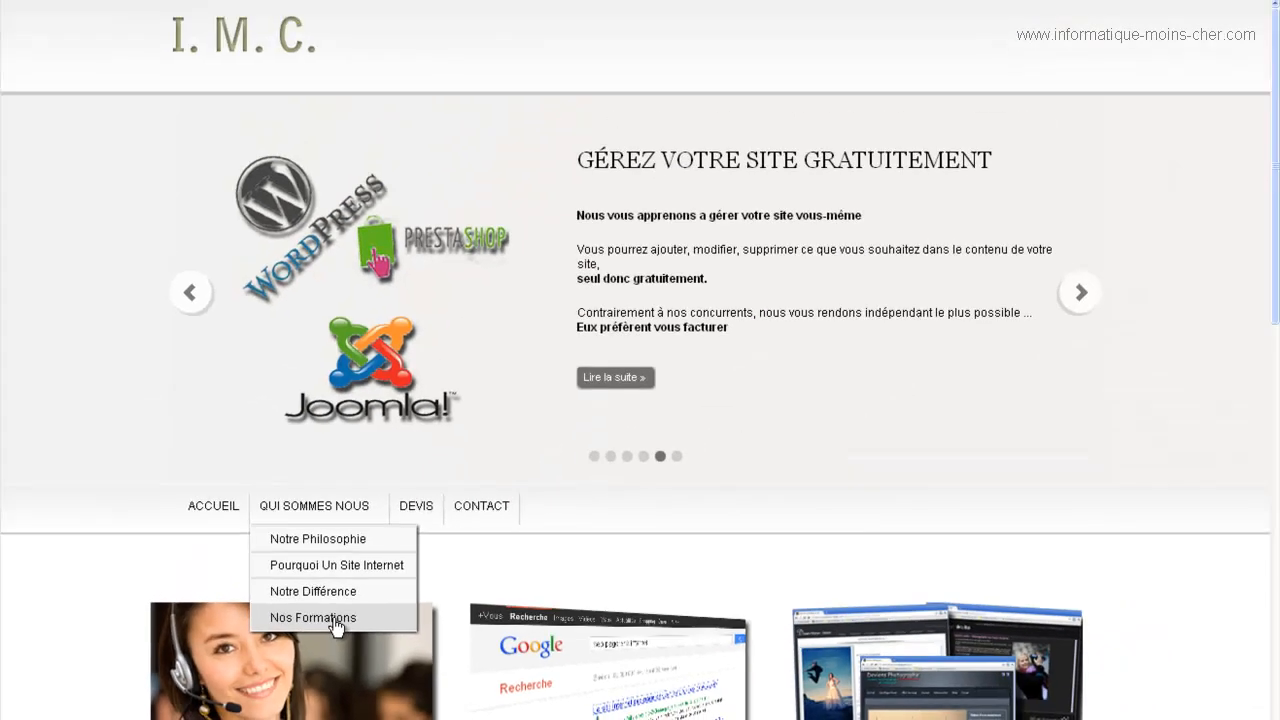
click(510, 552)
scroll(350, 470, down, 5)
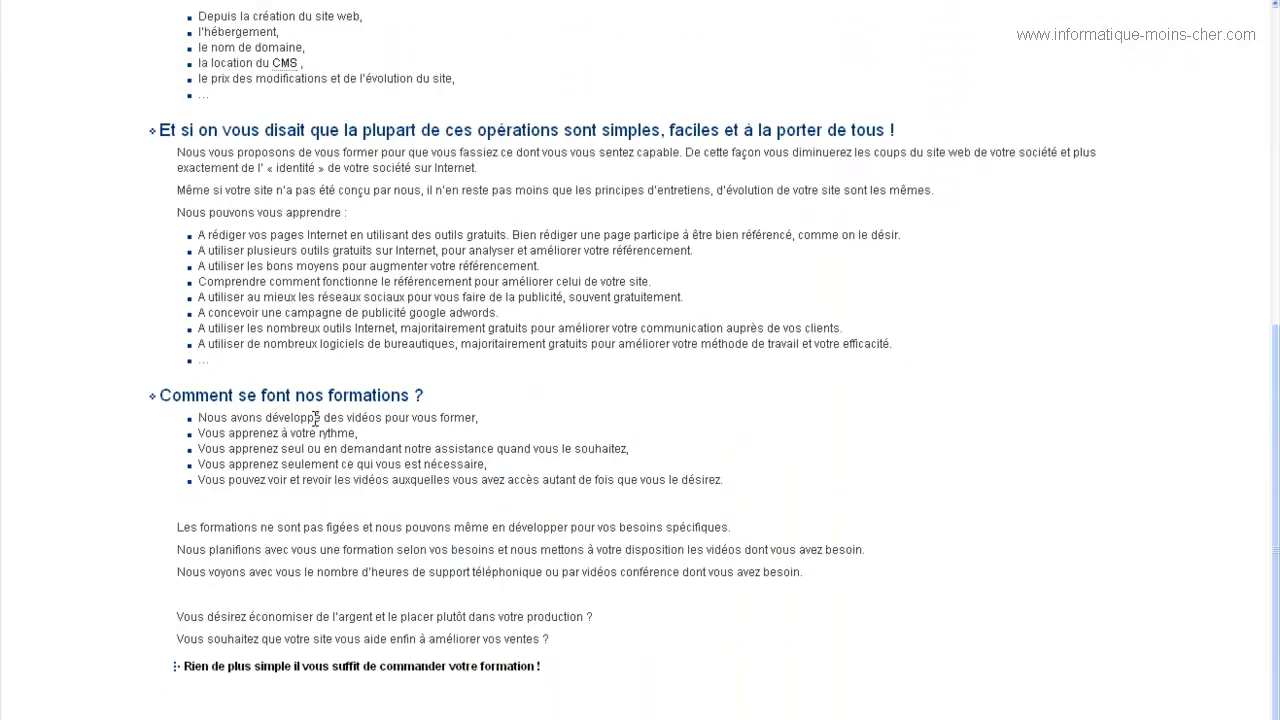
scroll(318, 420, up, 5)
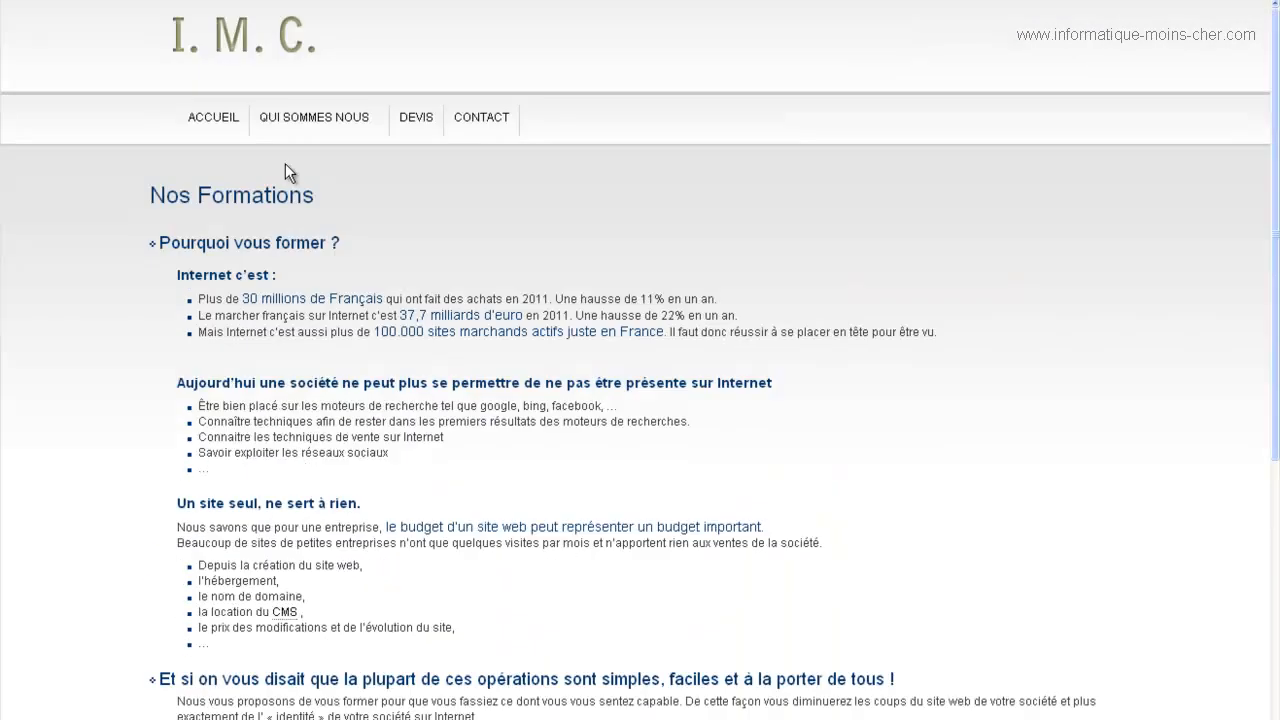
click(229, 121)
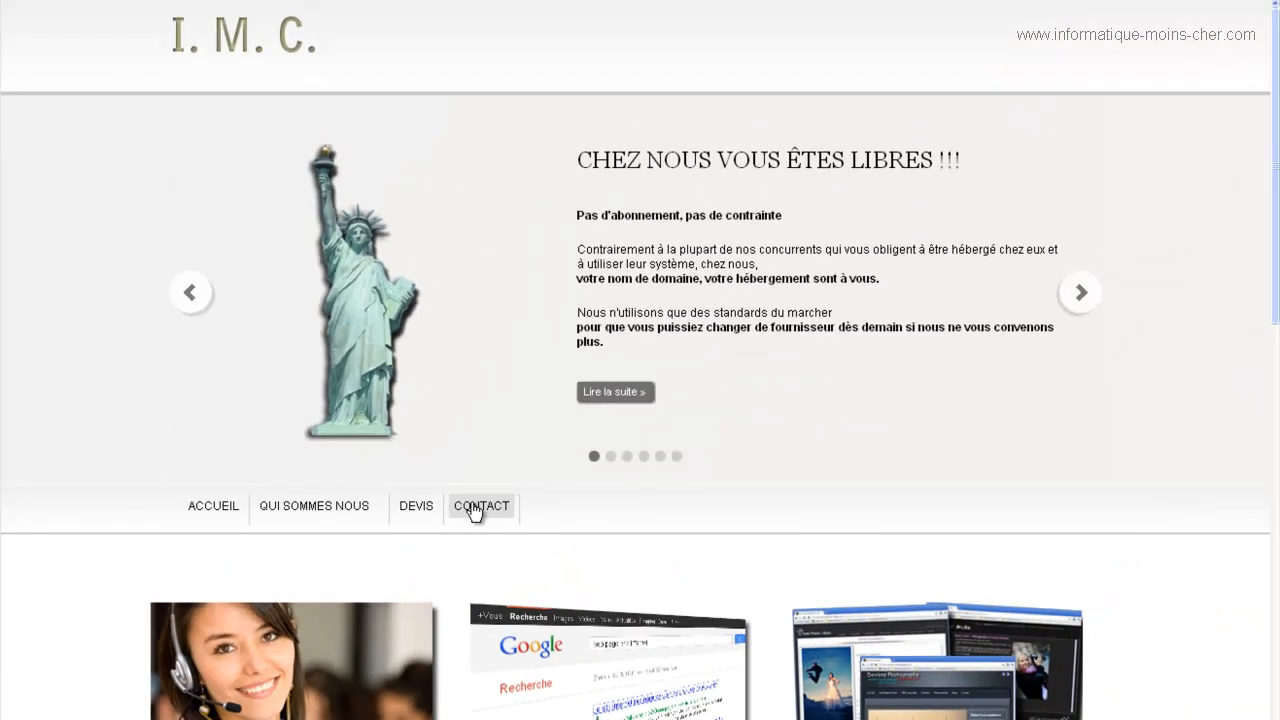
Review the Contact page's request form on the demo site and return to the home page
click(474, 508)
scroll(492, 515, down, 5)
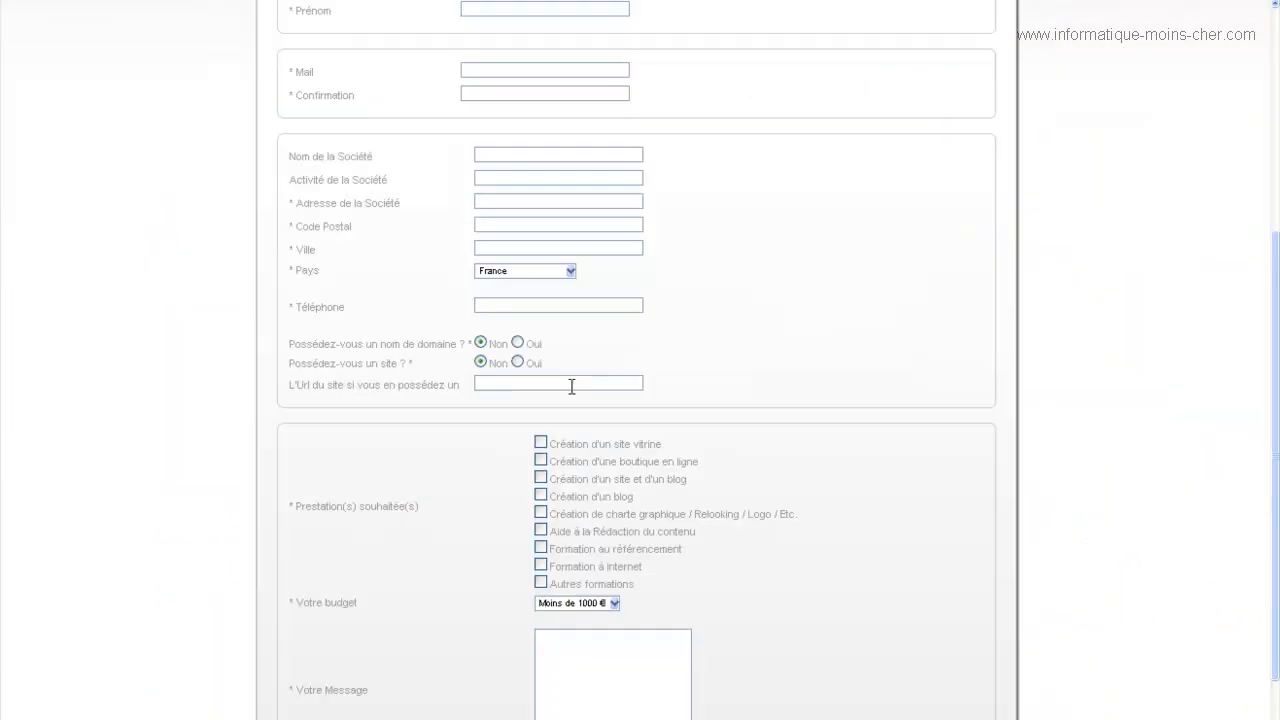
scroll(576, 398, up, 5)
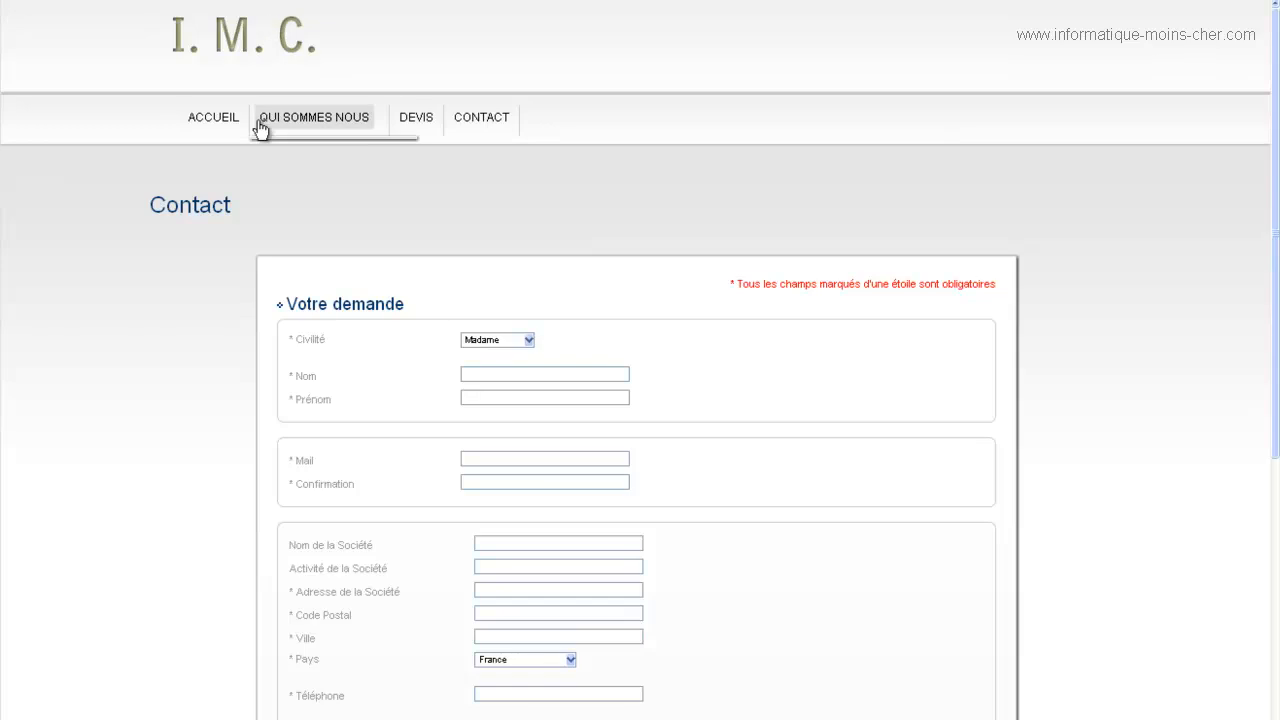
click(211, 122)
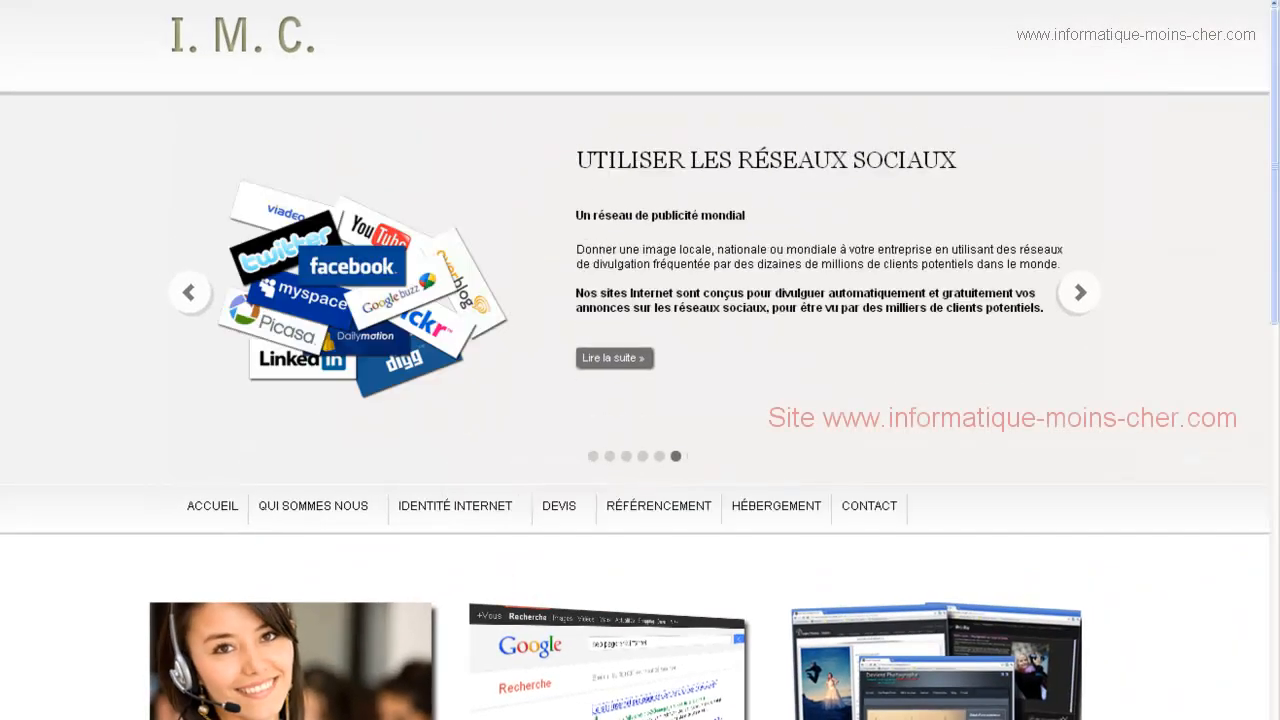
mouse_move(569, 516)
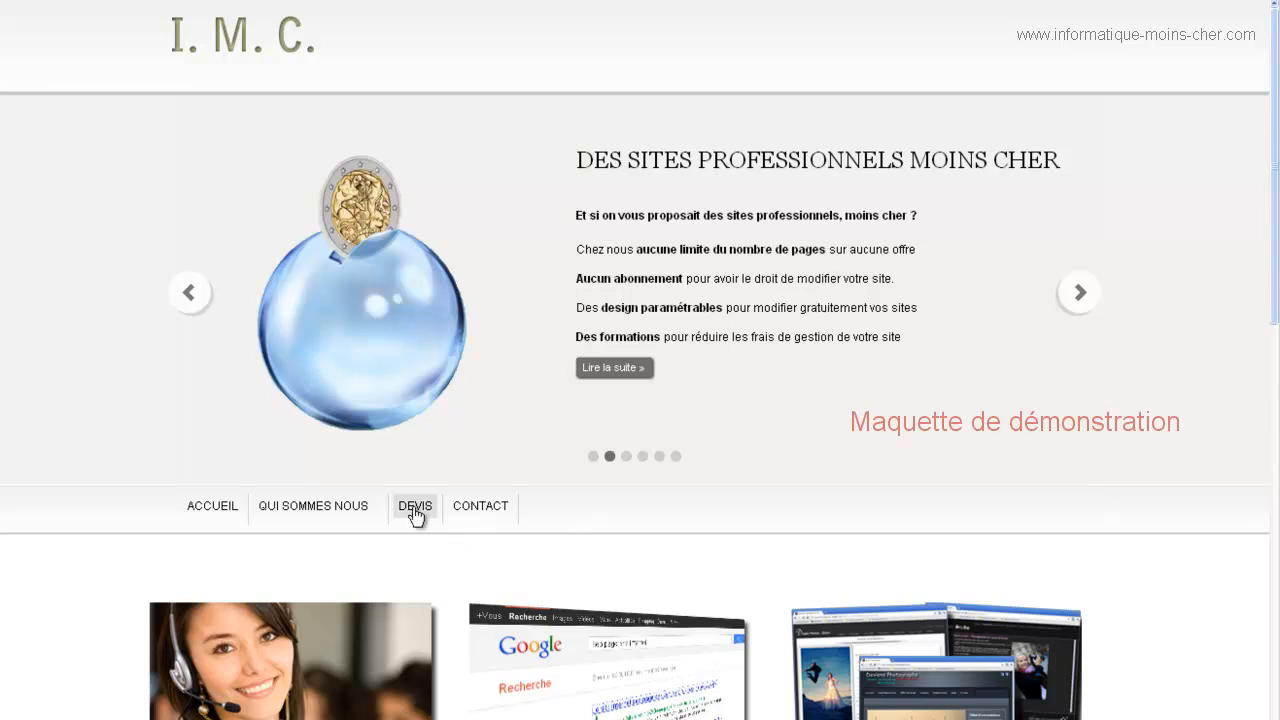
Switch to the WordPress administration, log in with the filled-in admin credentials, and display the list of all pages
key(alt+Tab)
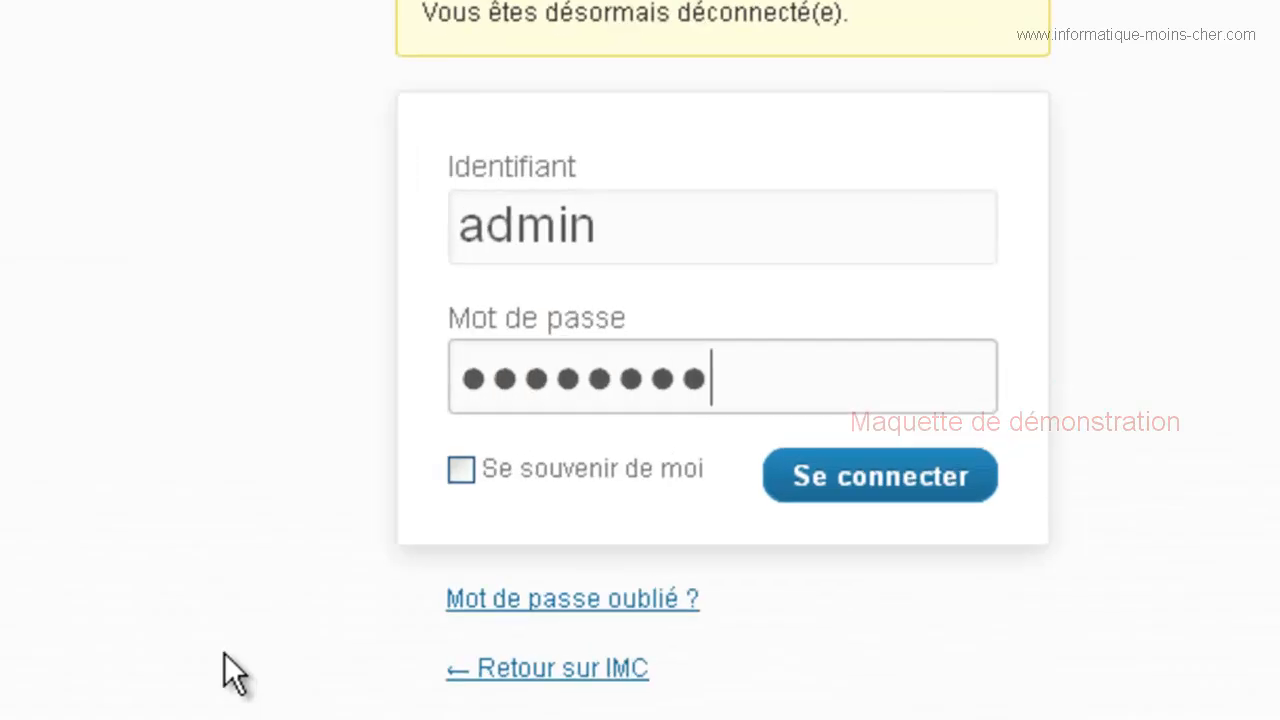
click(866, 508)
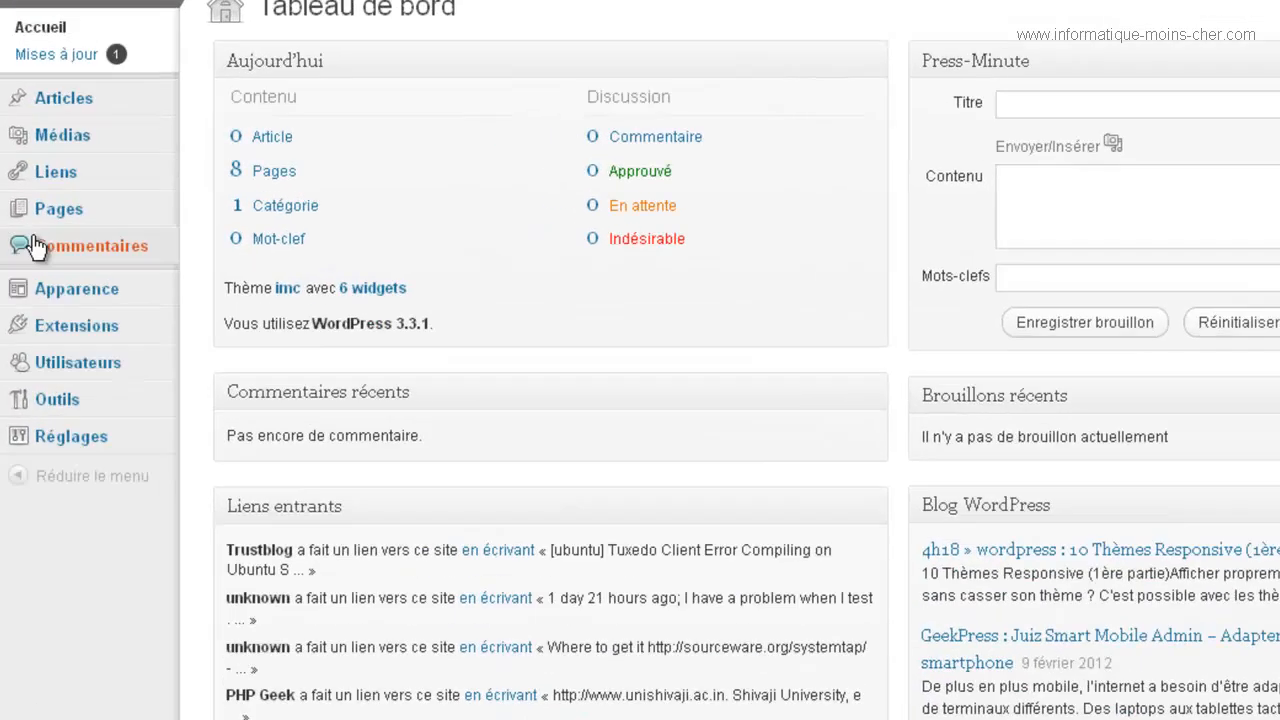
mouse_move(32, 204)
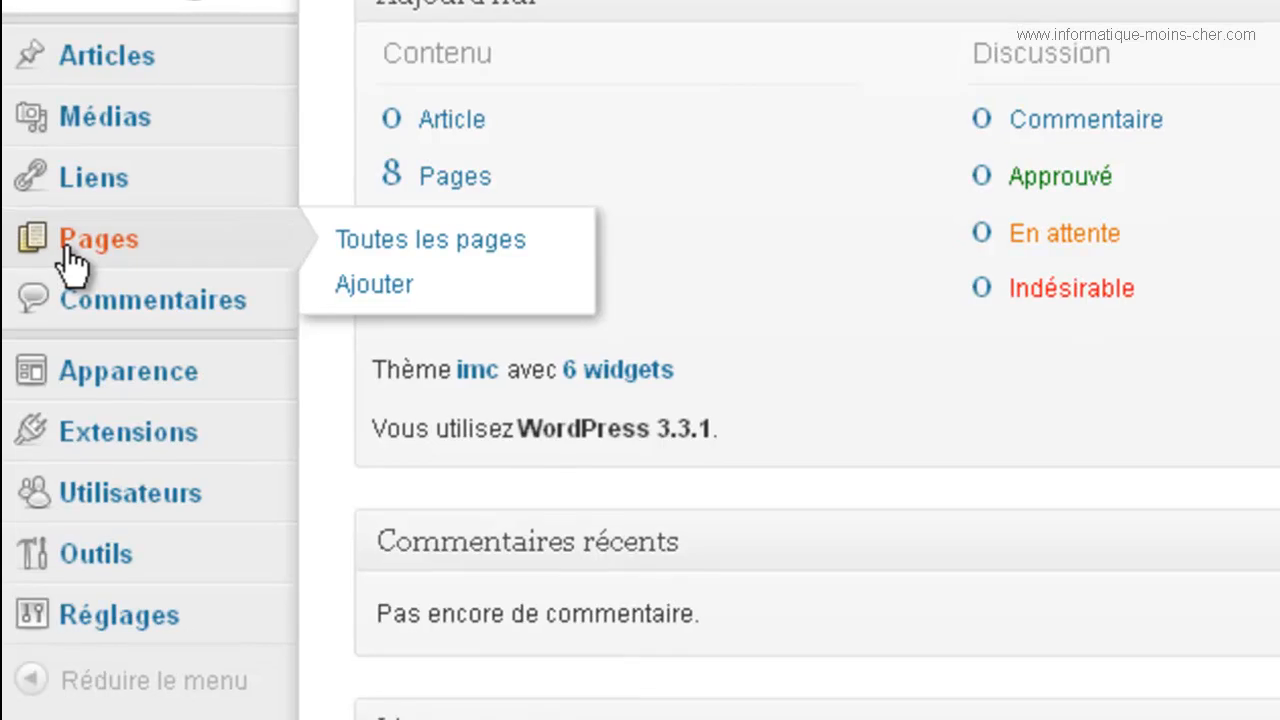
click(68, 252)
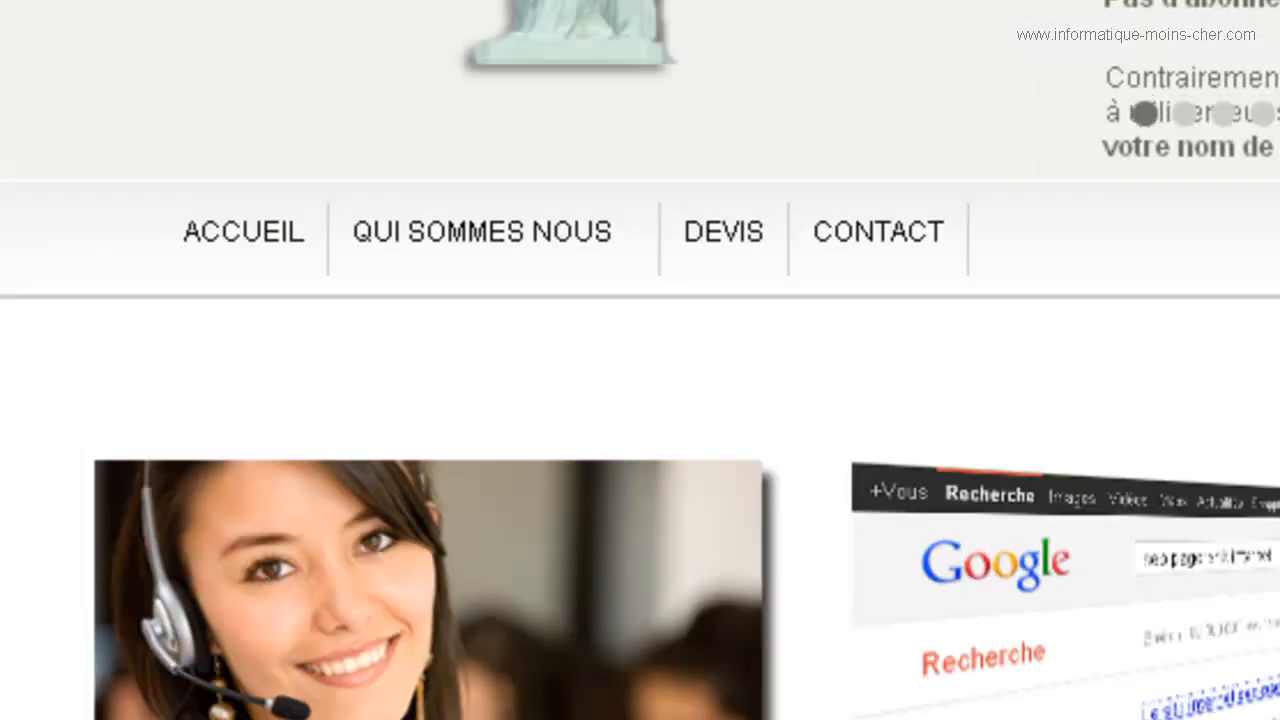
Compare the public site's navigation entries and Qui sommes nous sub-entries with the page list in the WordPress administration
mouse_move(429, 234)
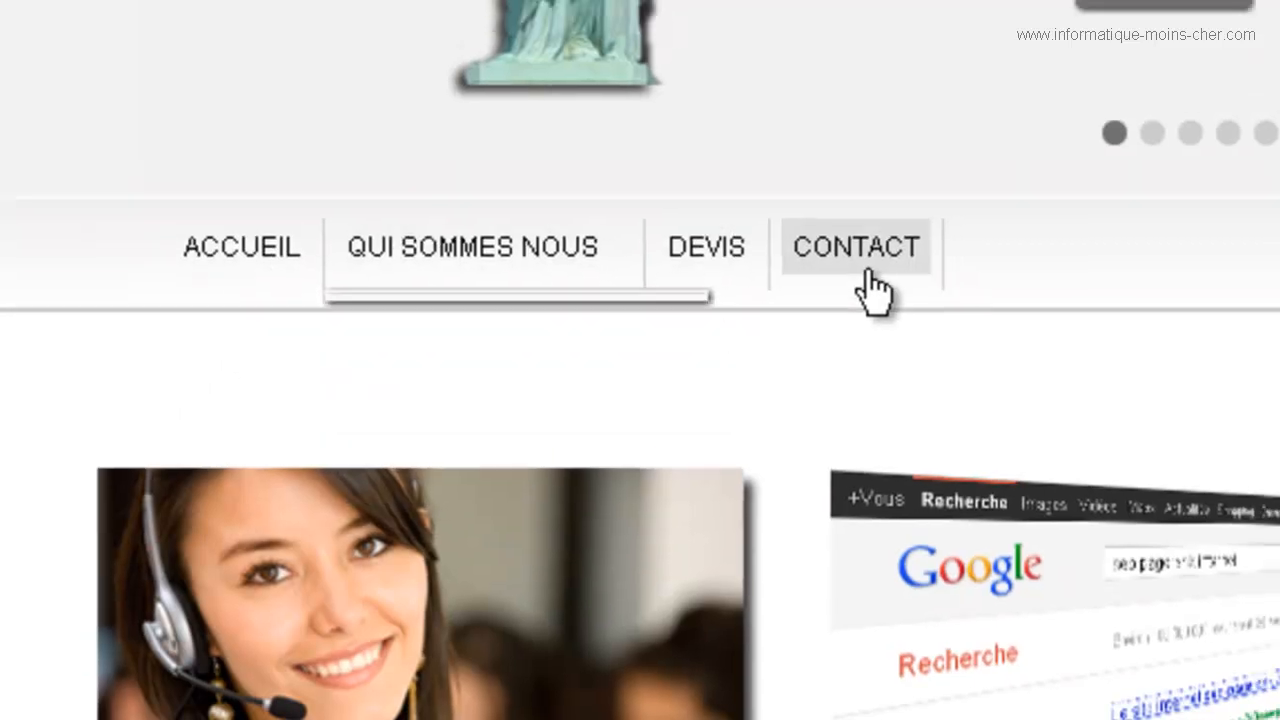
key(alt+Tab)
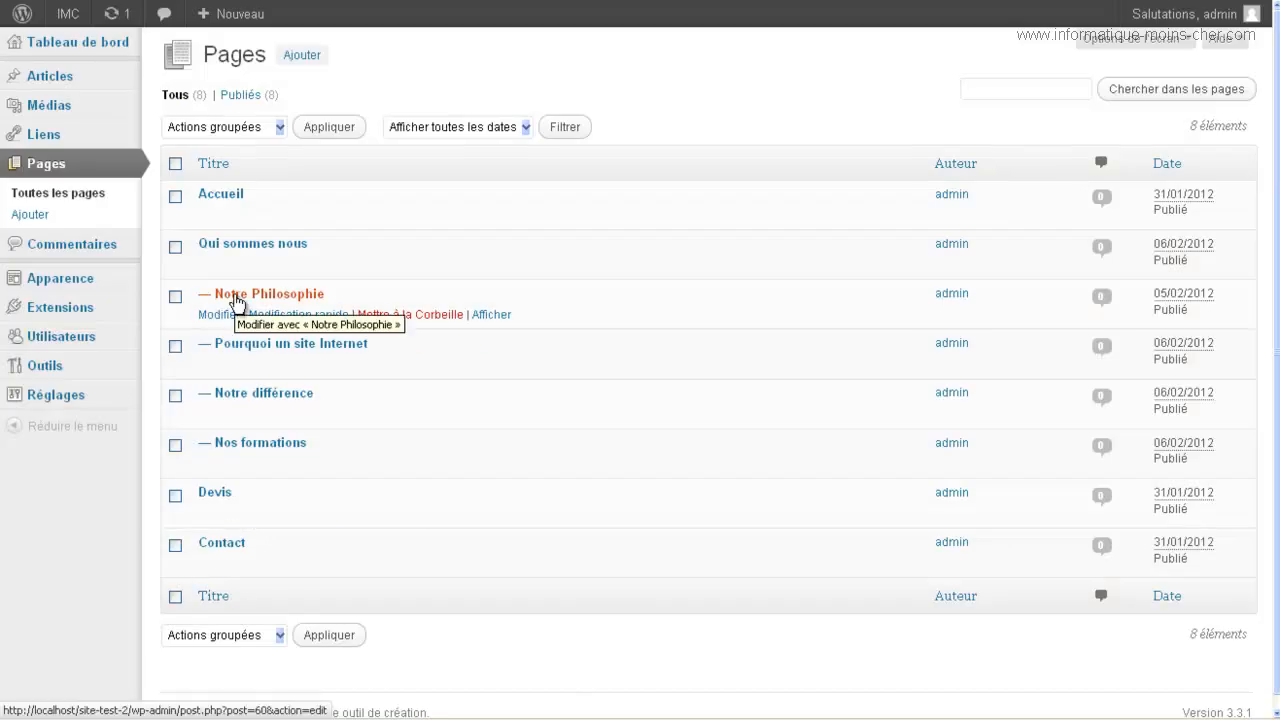
mouse_move(224, 260)
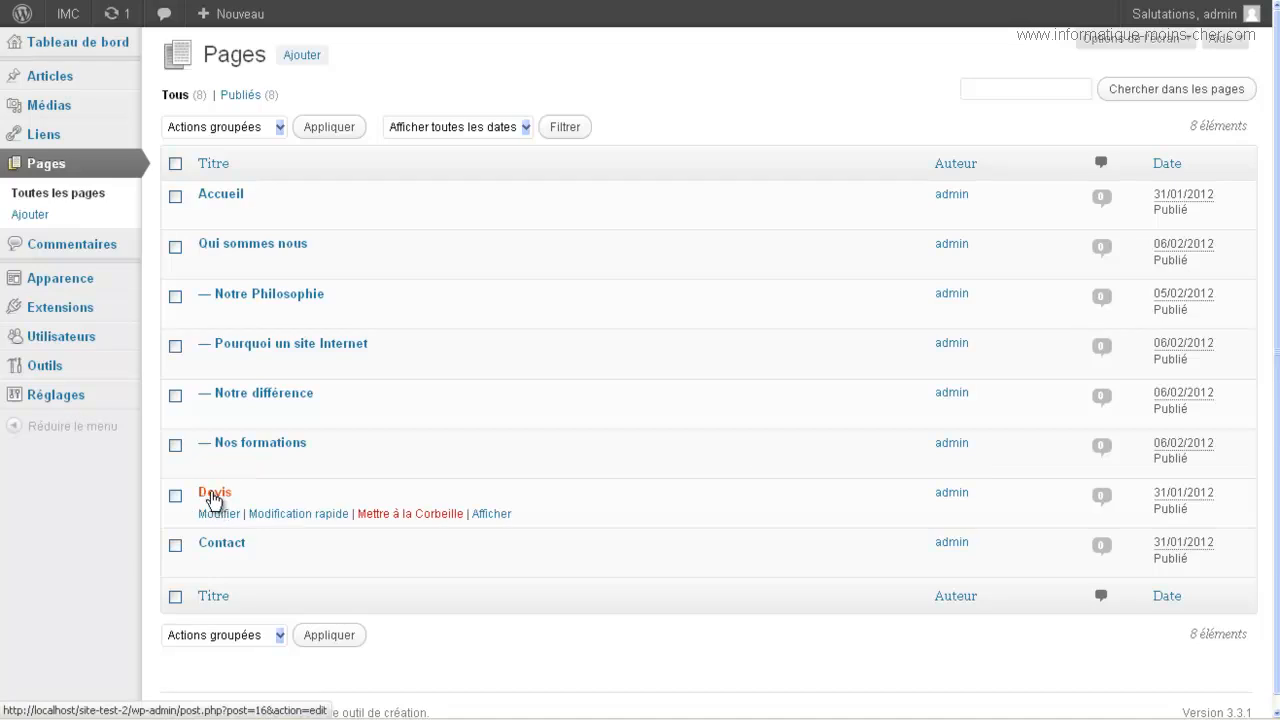
Create a new page titled "Nos offres"
click(27, 222)
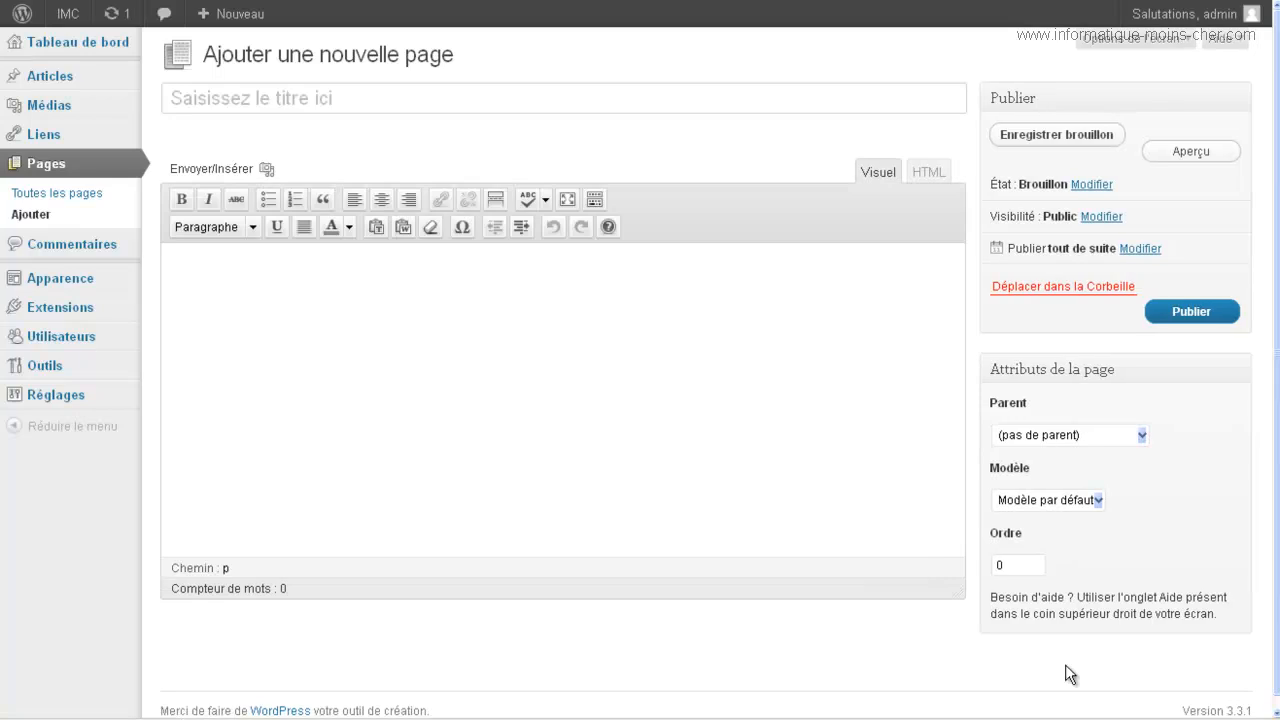
click(285, 106)
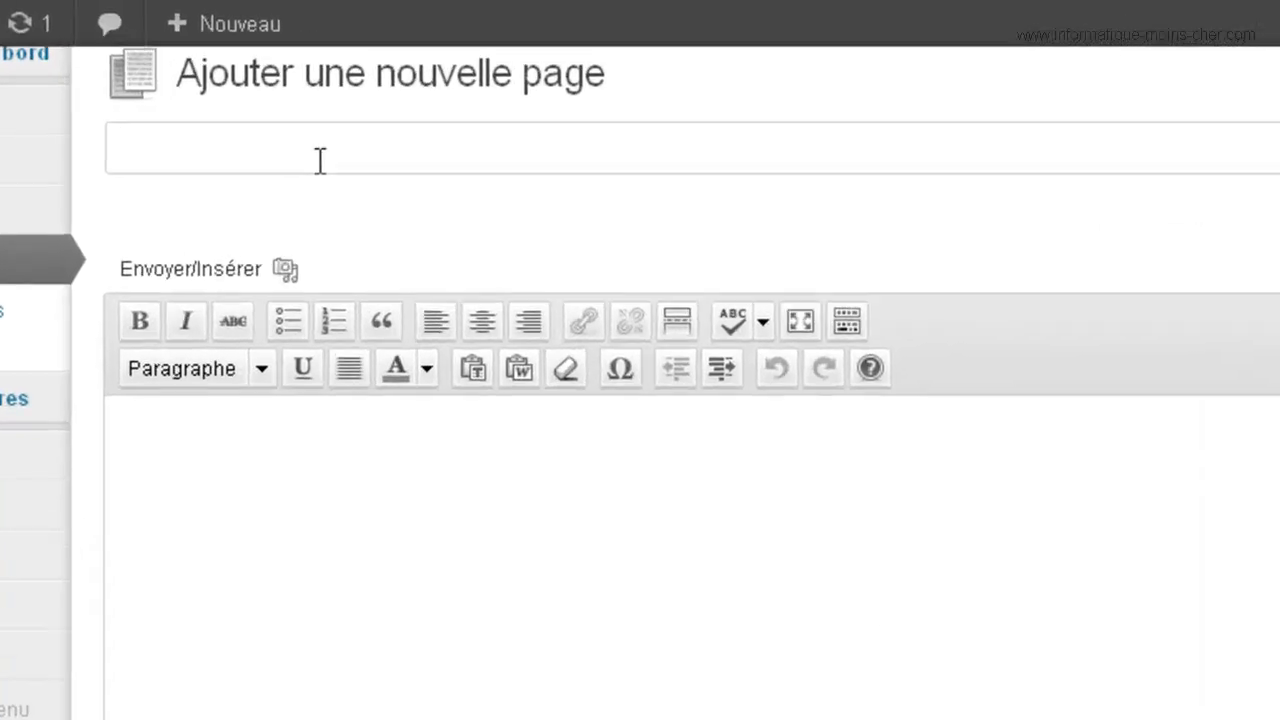
text(Nod)
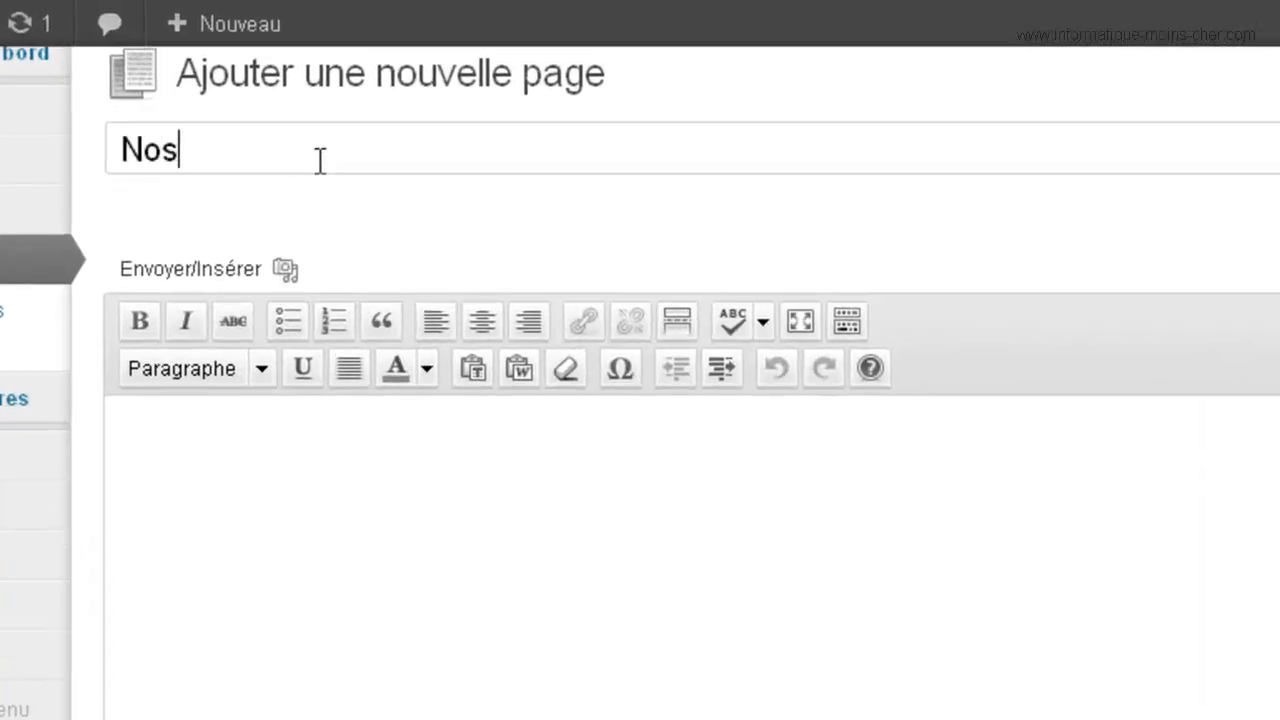
text( of)
text(fr)
key(BackSpace)
text(fres)
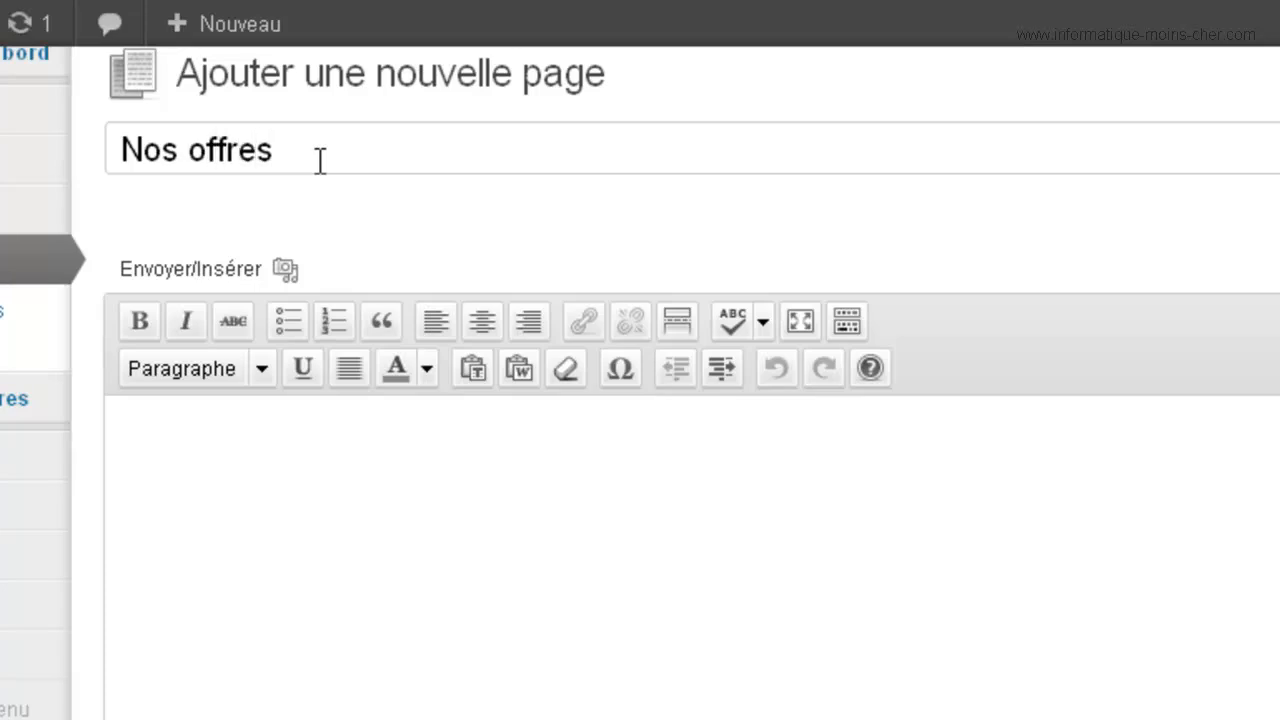
Paste the copied website offers text into the page body and check its services table and wiki-tagged list
click(448, 480)
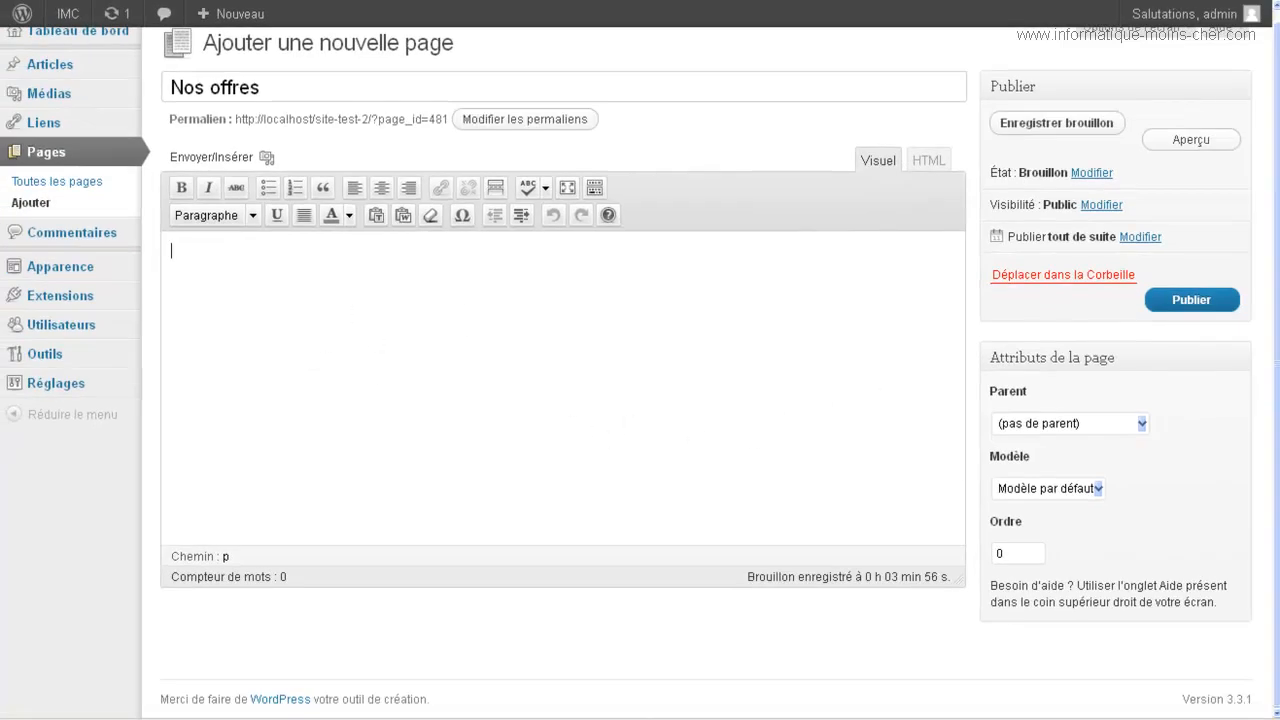
key(ctrl+v)
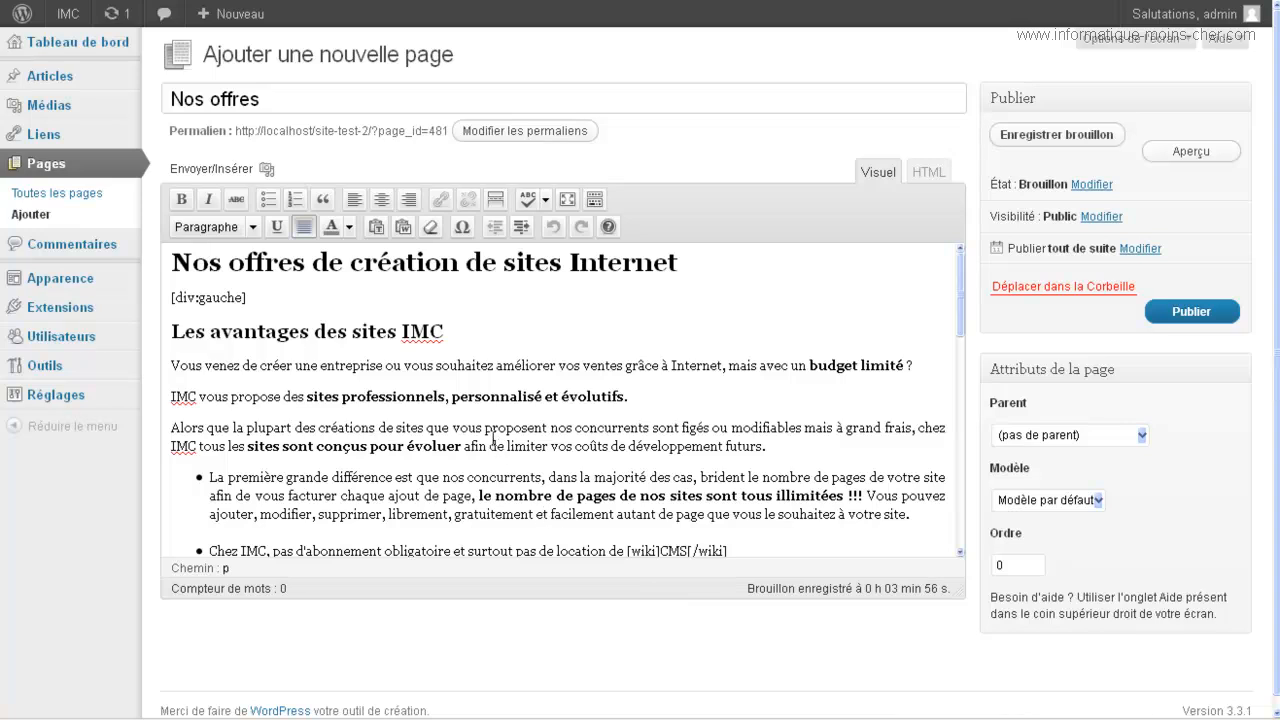
scroll(493, 437, down, 5)
scroll(493, 438, down, 5)
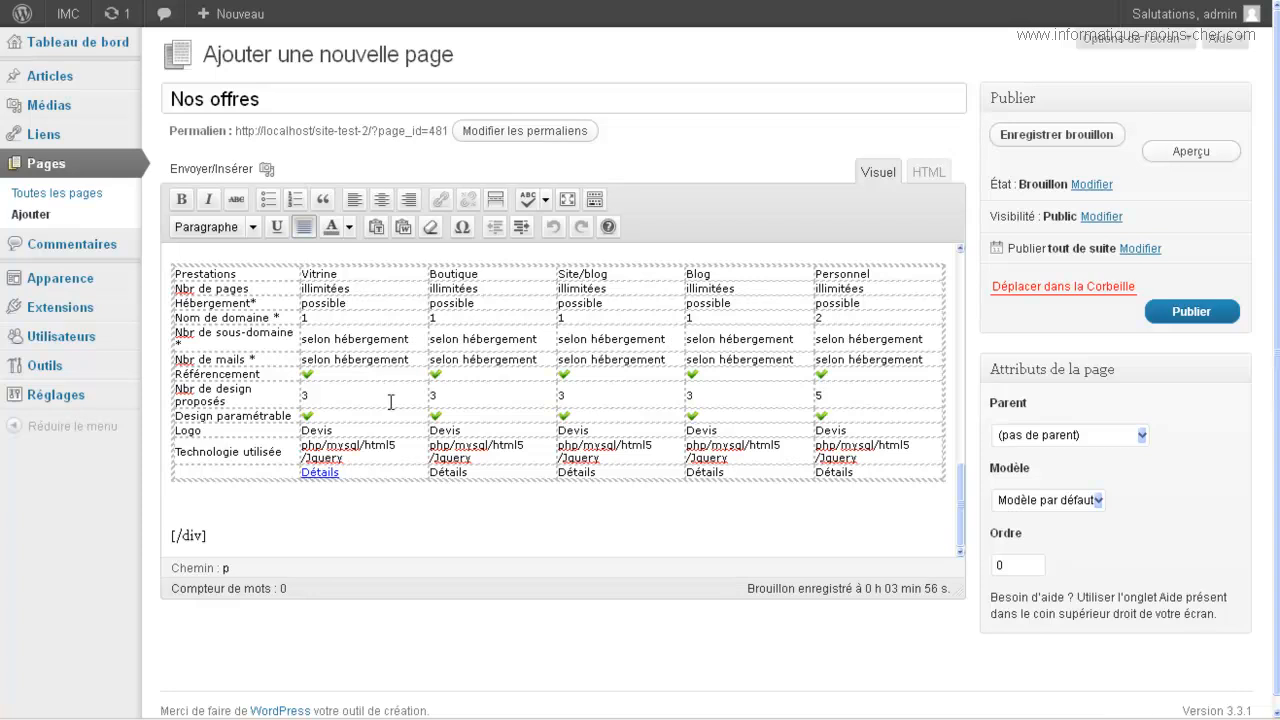
scroll(391, 402, up, 5)
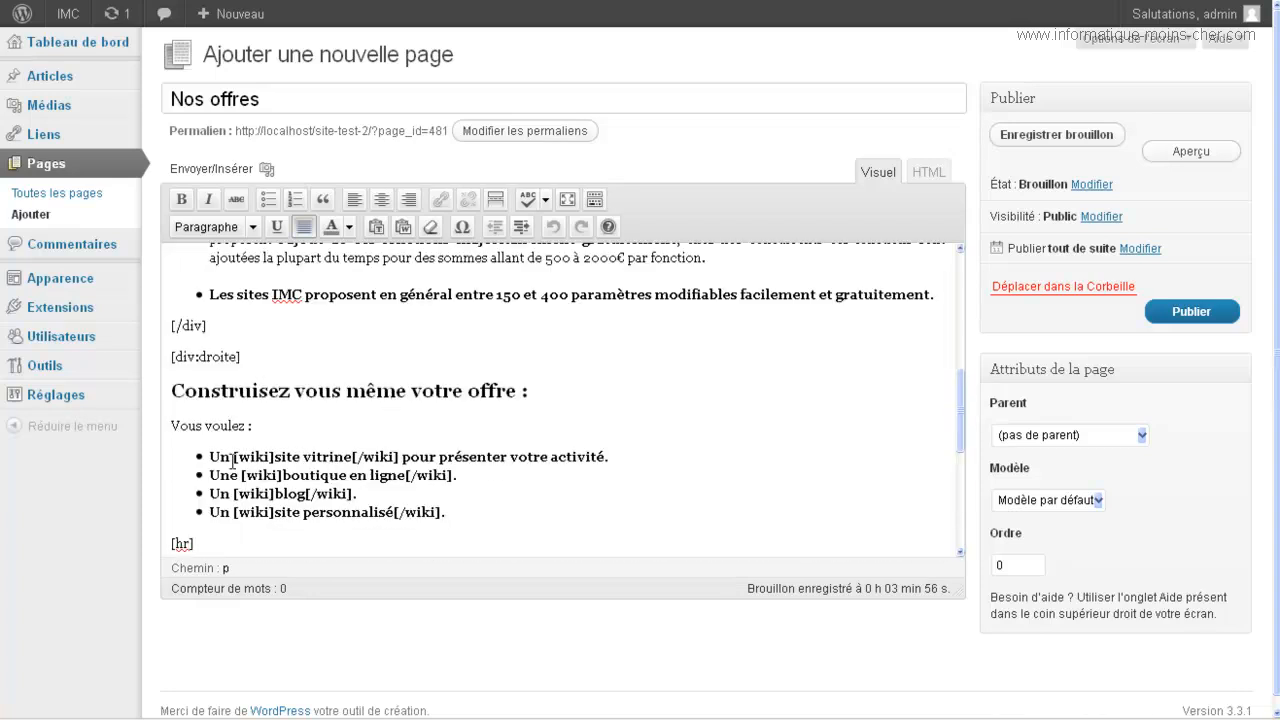
drag(233, 456, 273, 455)
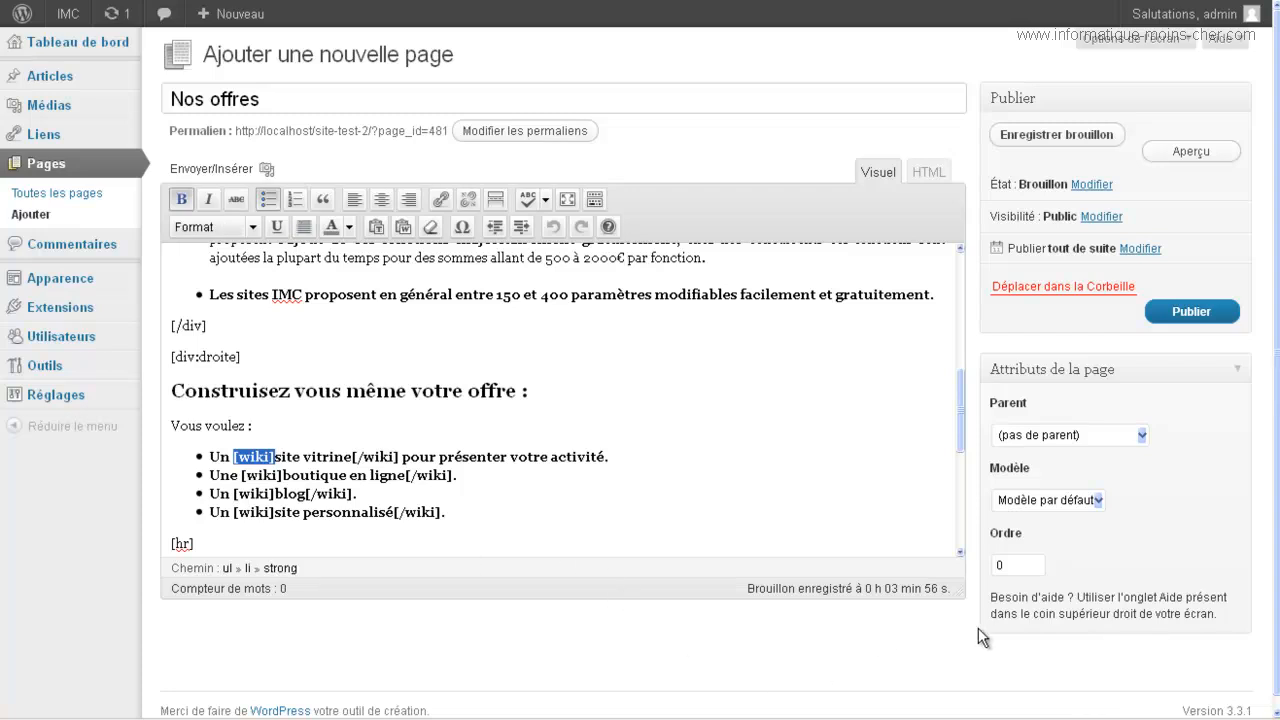
click(302, 457)
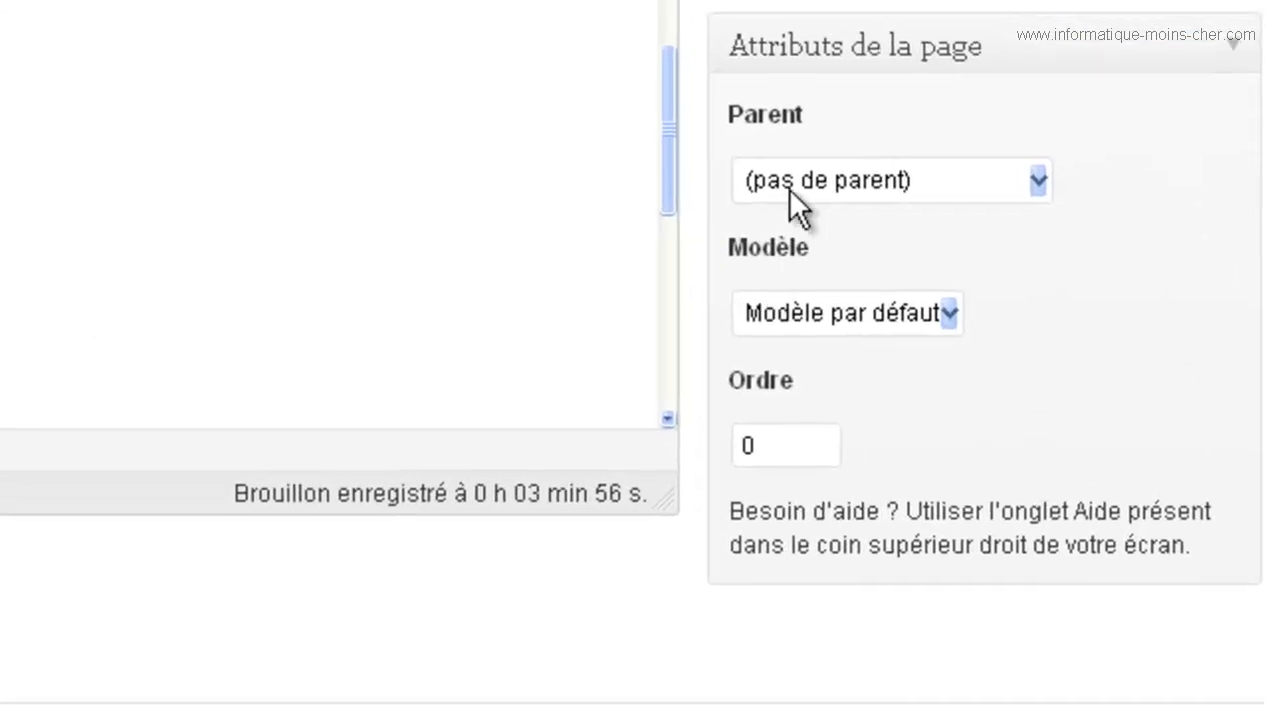
Make Devis the parent of the new page with order 10, and publish the page
click(1021, 437)
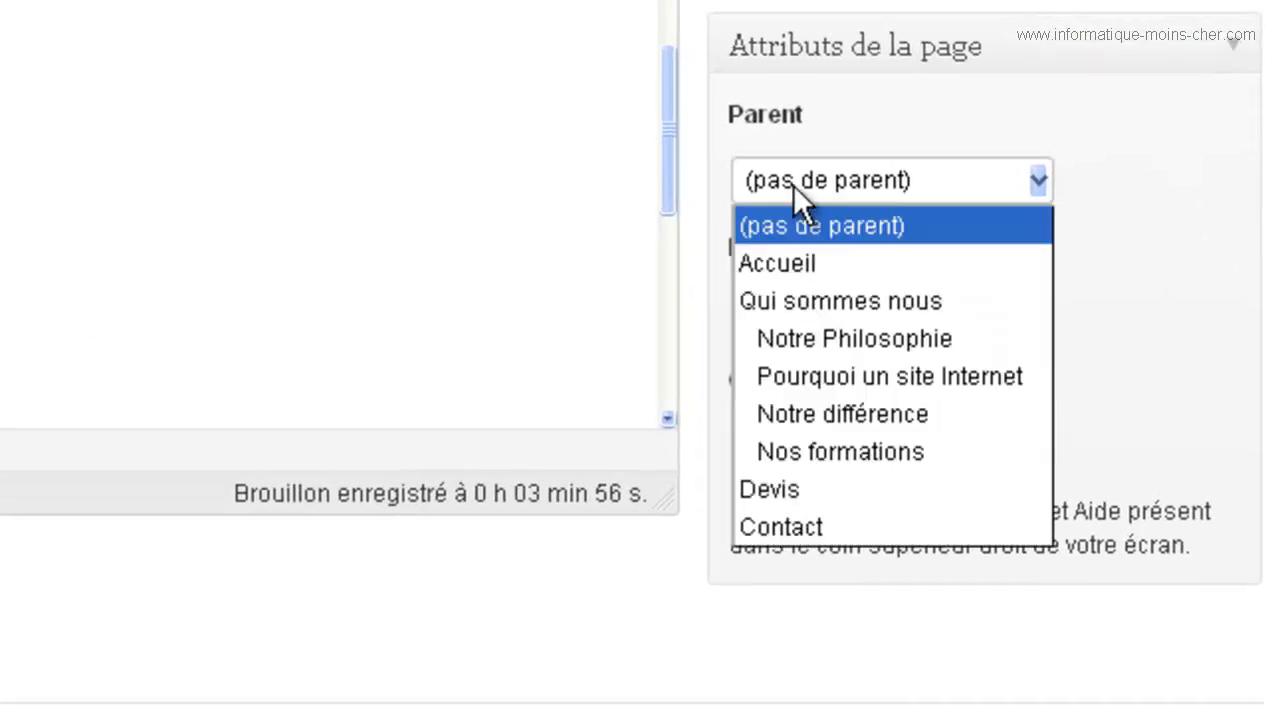
click(763, 491)
click(762, 465)
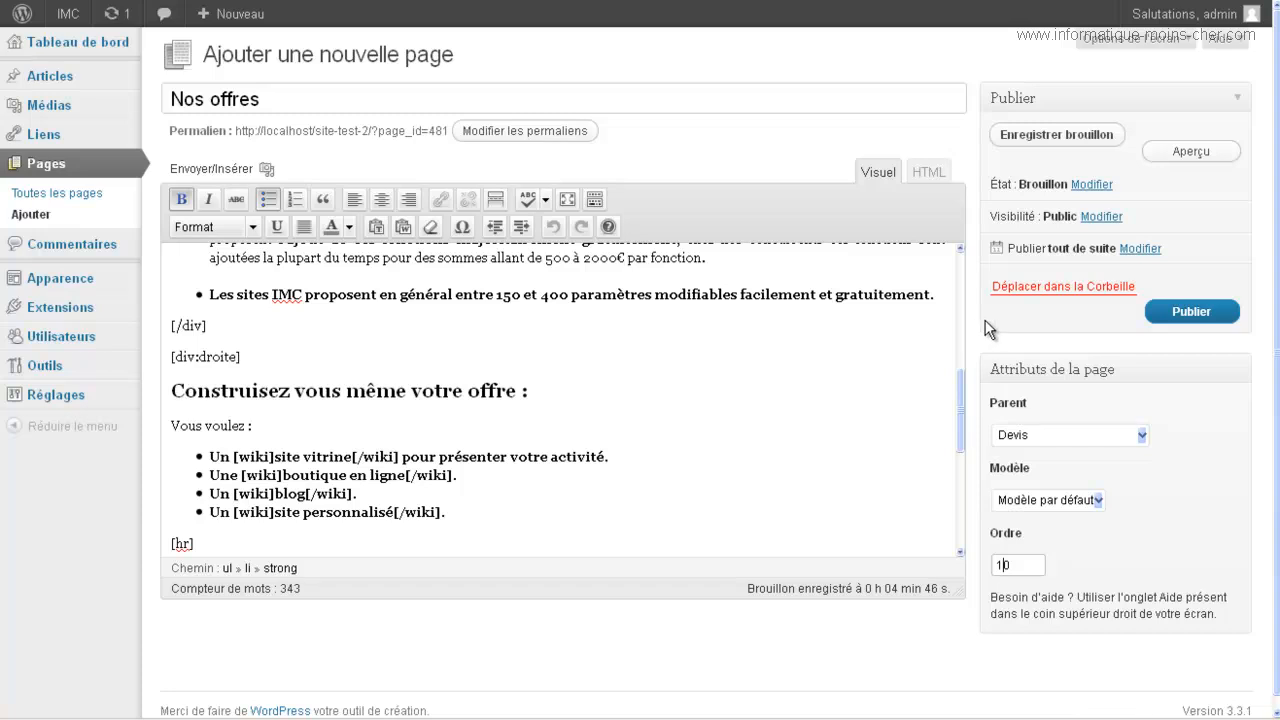
click(1190, 312)
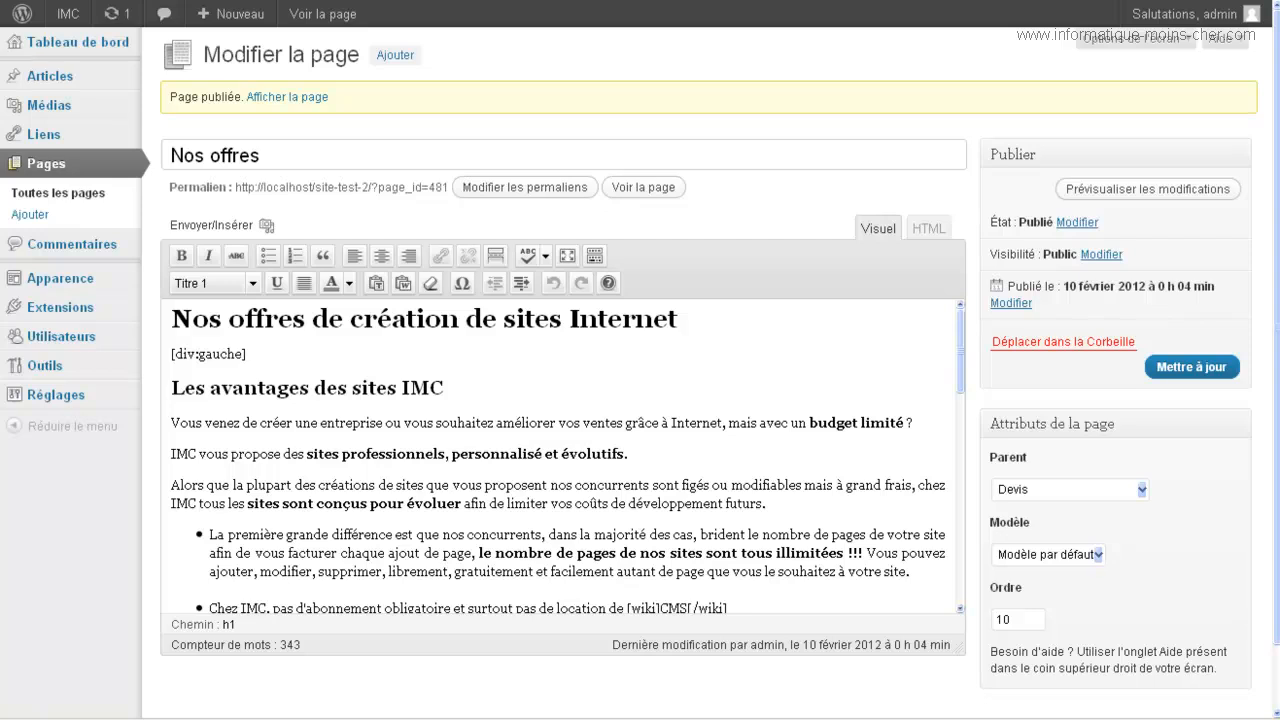
Switch to the public site, refresh it, open Nos Offres under Devis, and review the published text and services table
key(alt+Tab)
key(alt+Tab)
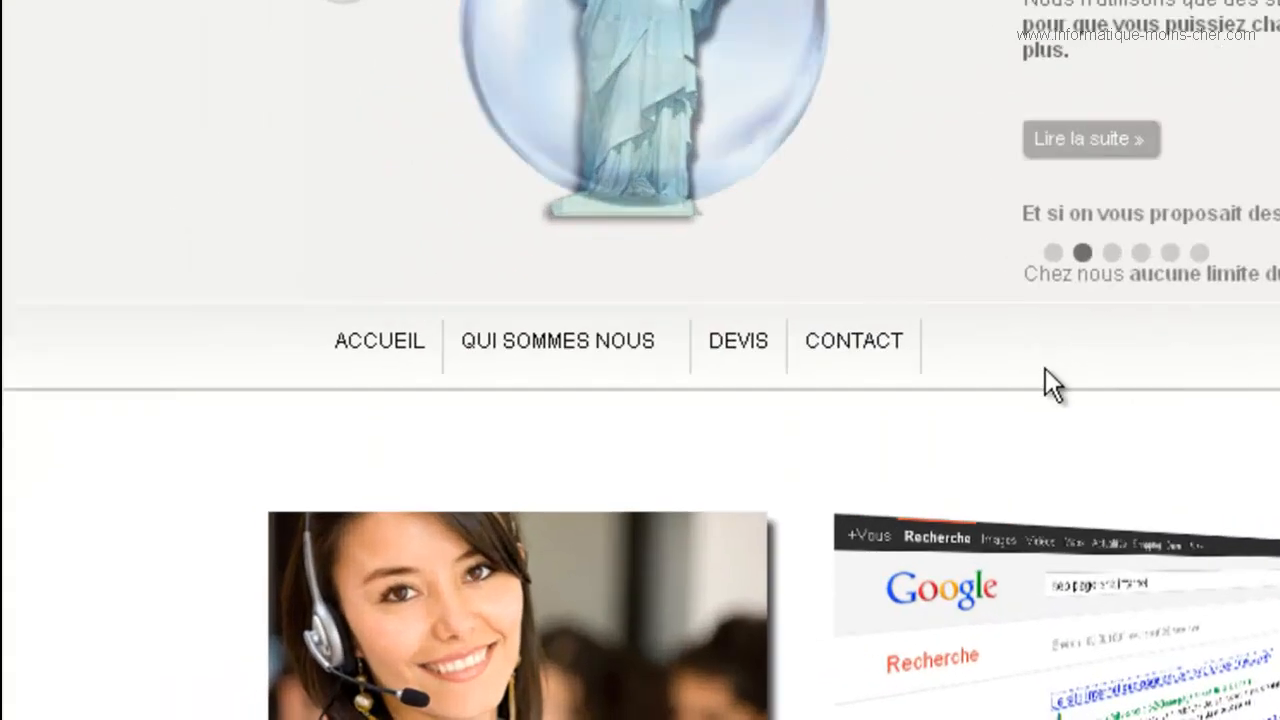
click(748, 338)
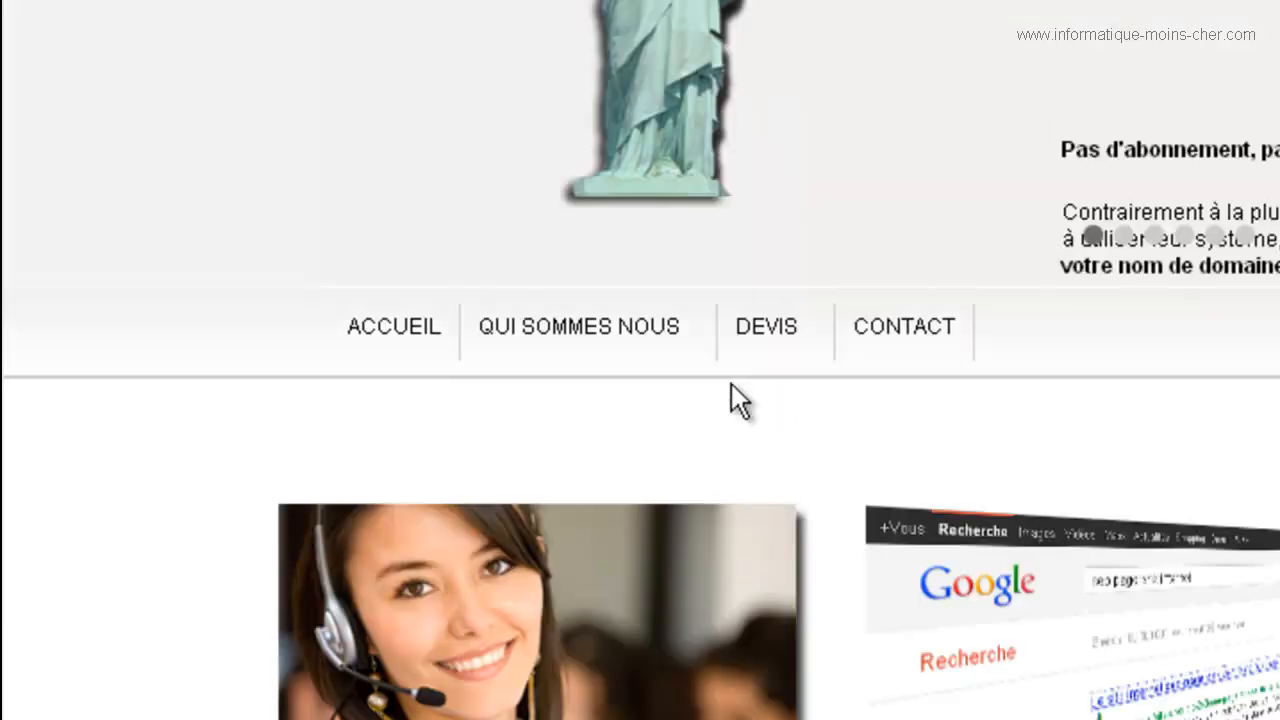
mouse_move(760, 340)
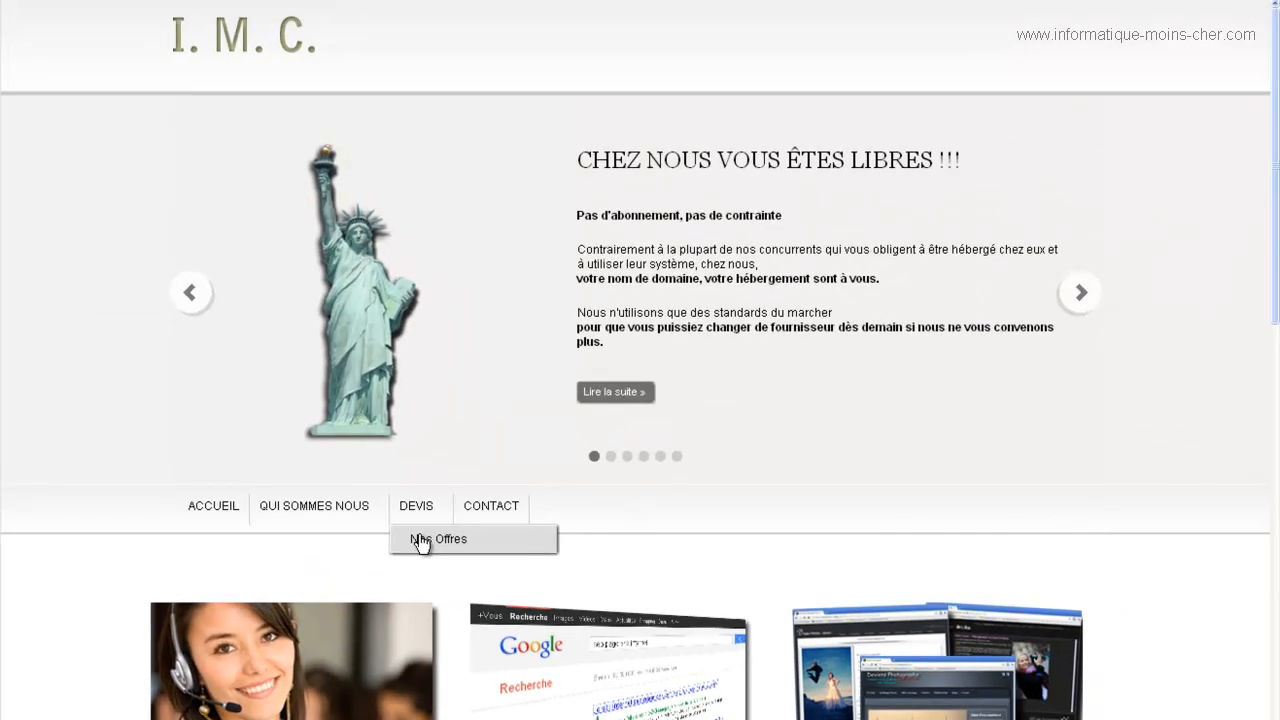
click(419, 538)
scroll(415, 525, down, 3)
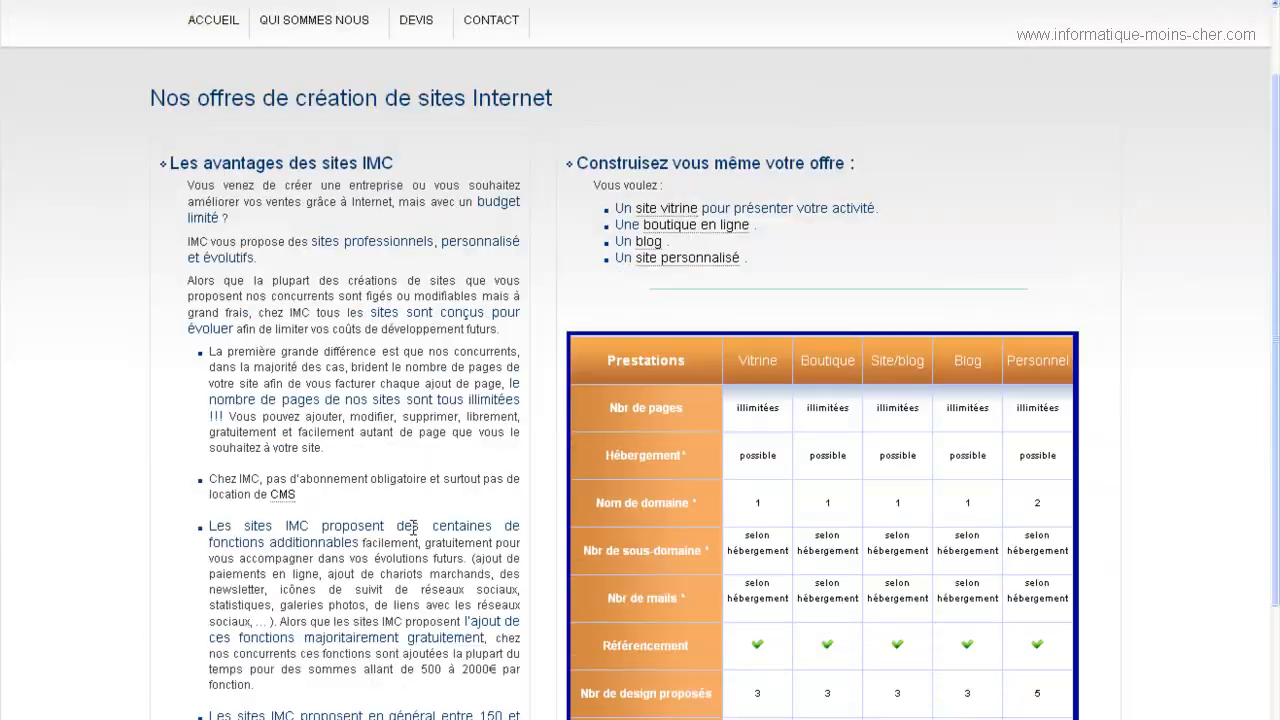
scroll(413, 527, down, 2)
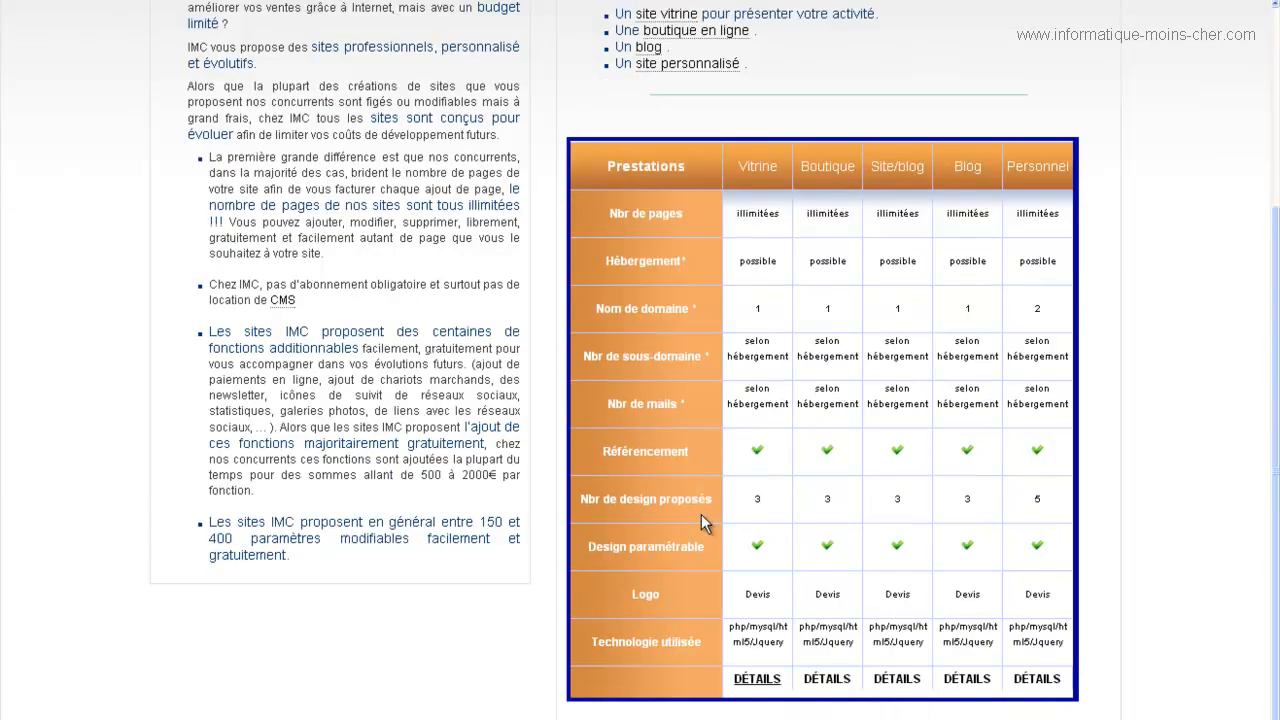